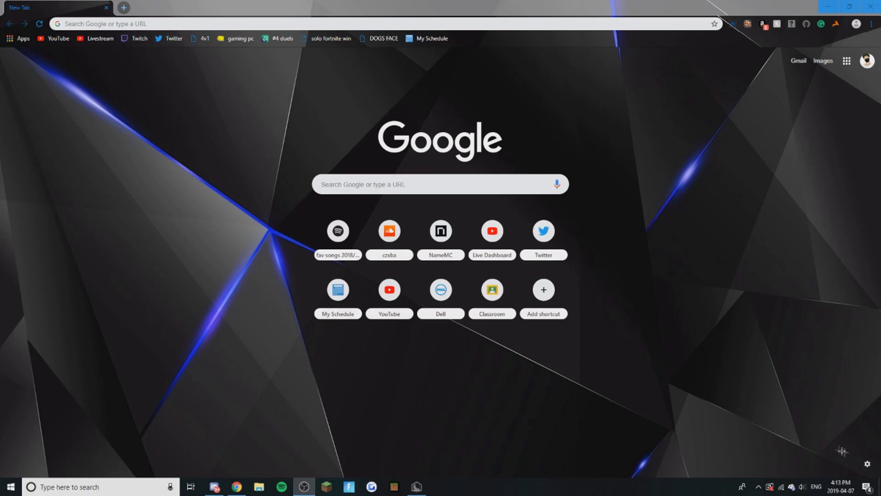
# - Move the Lunar Client launcher window lower and left, then return to the browser
pyautogui.click(416, 486)
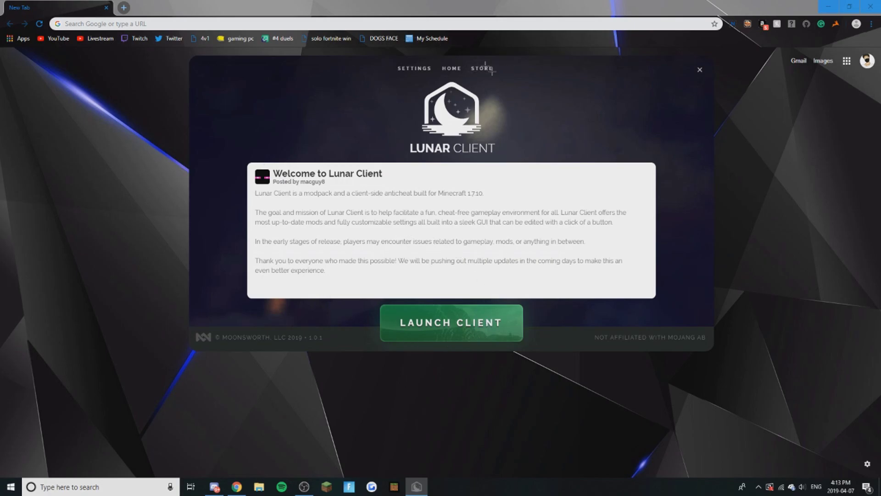
pyautogui.moveTo(529, 63); pyautogui.dragTo(502, 80)
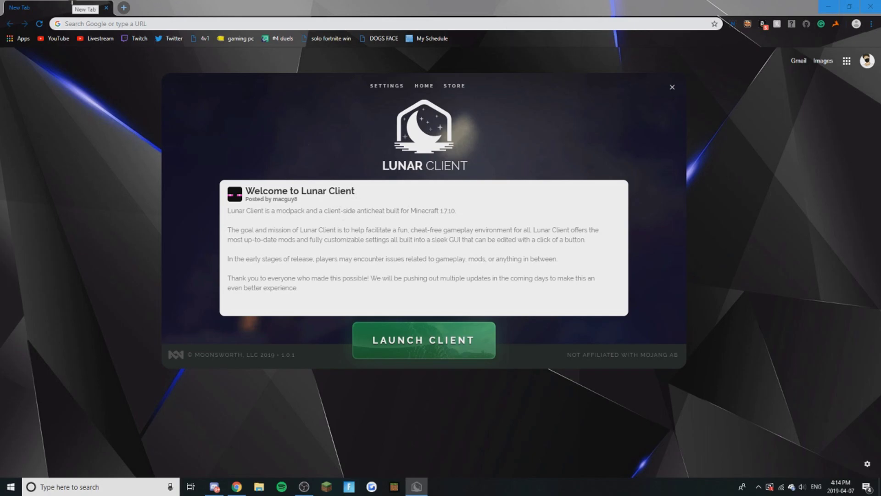
pyautogui.click(68, 4)
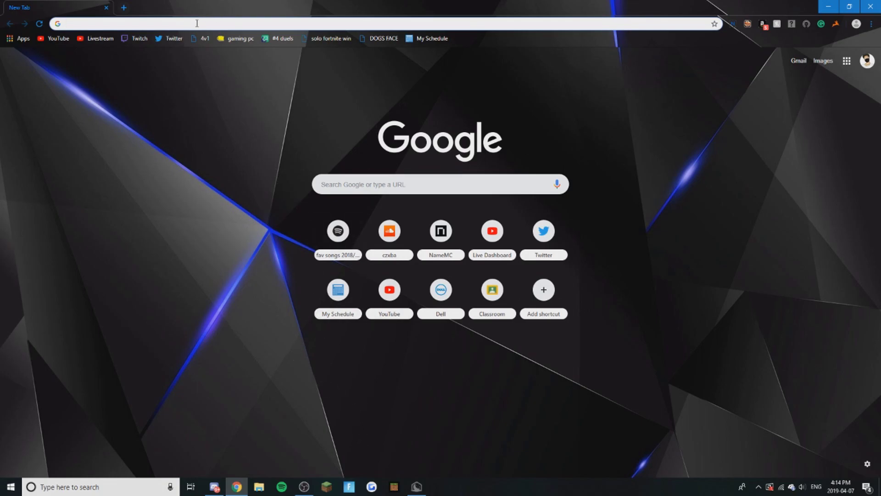
# - Download and save the Lunar Client installer from lunar.gg/client
pyautogui.write('lu')
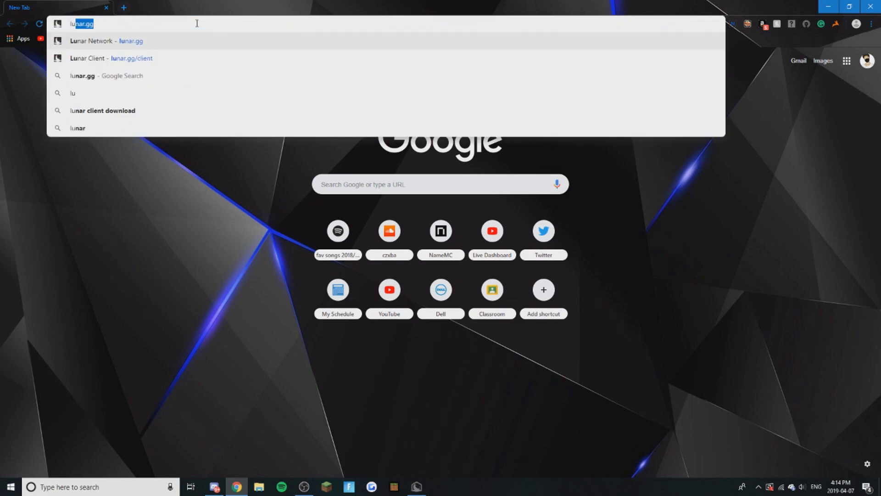
pyautogui.write('nar.gg/client')
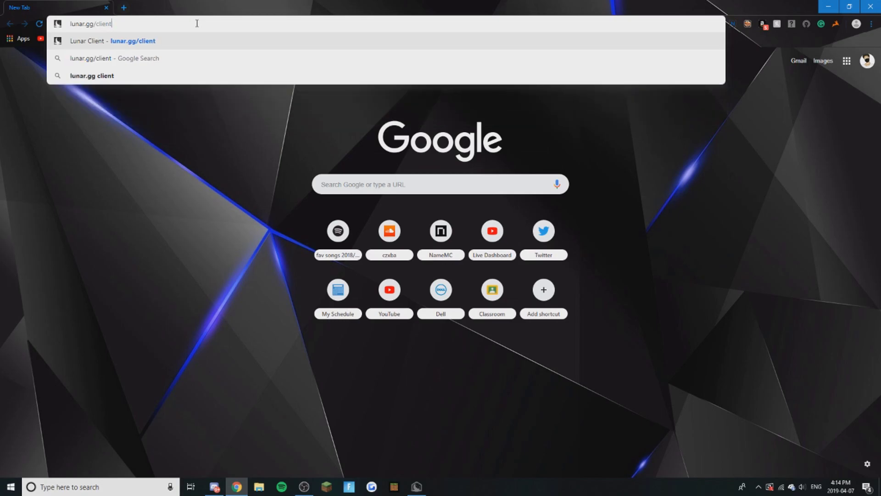
pyautogui.press('Return')
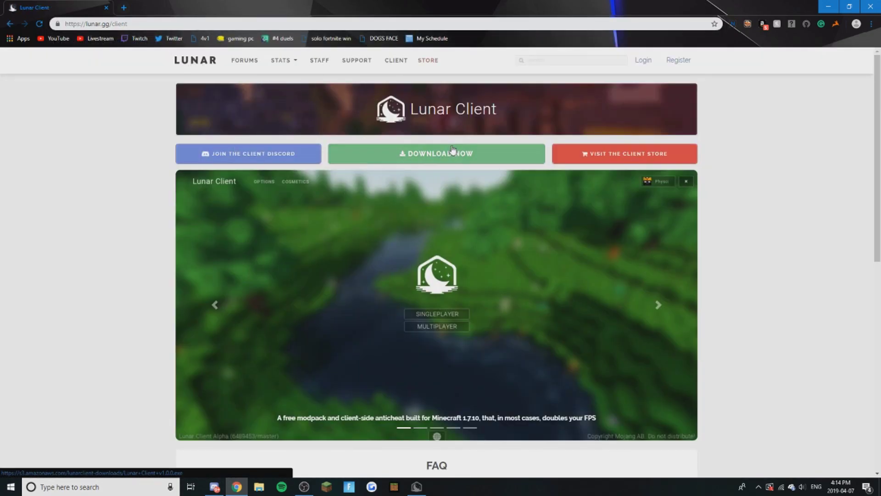
pyautogui.click(362, 154)
pyautogui.click(374, 233)
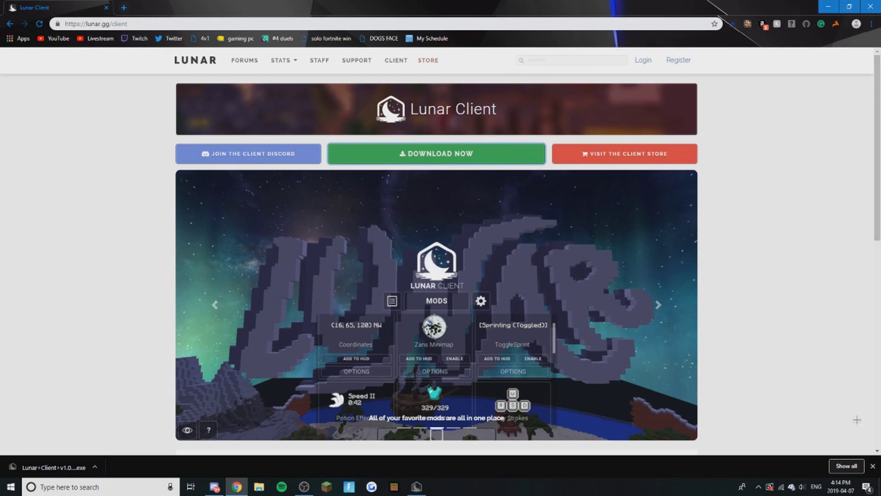
# - Run the downloaded installer, dismiss the Norton notification and launch the Lunar Client
pyautogui.click(871, 465)
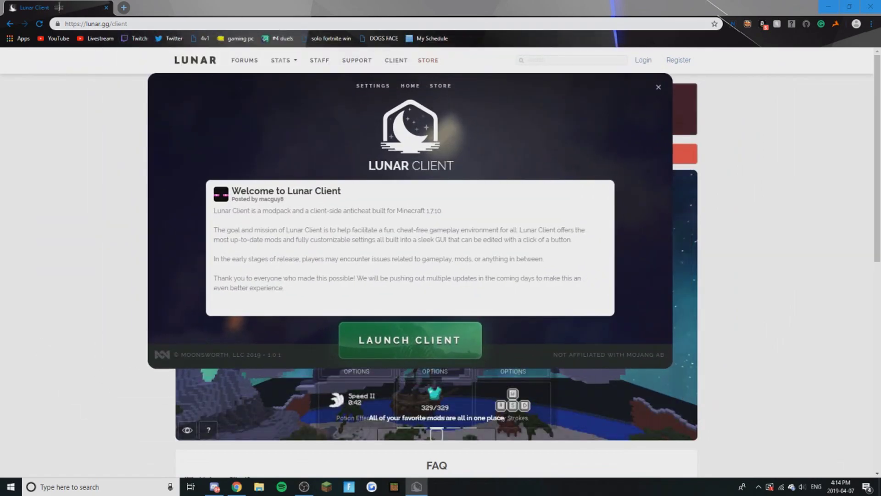
pyautogui.moveTo(206, 71); pyautogui.dragTo(485, 71)
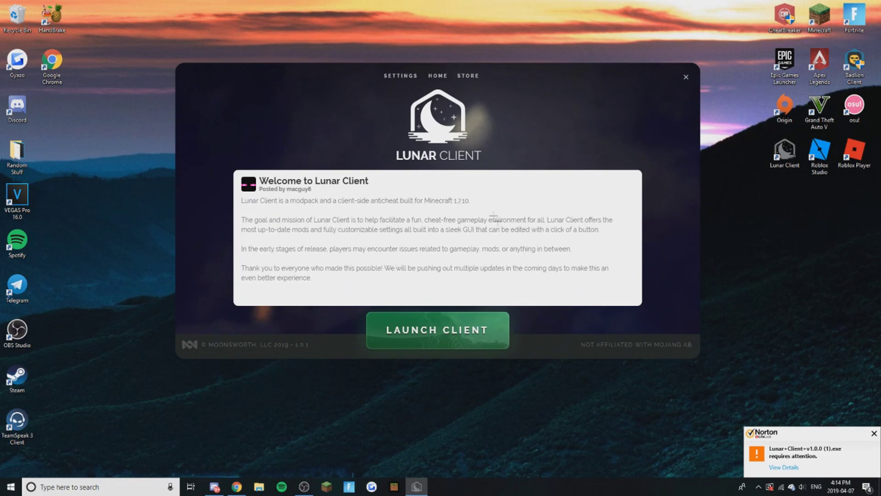
pyautogui.click(874, 433)
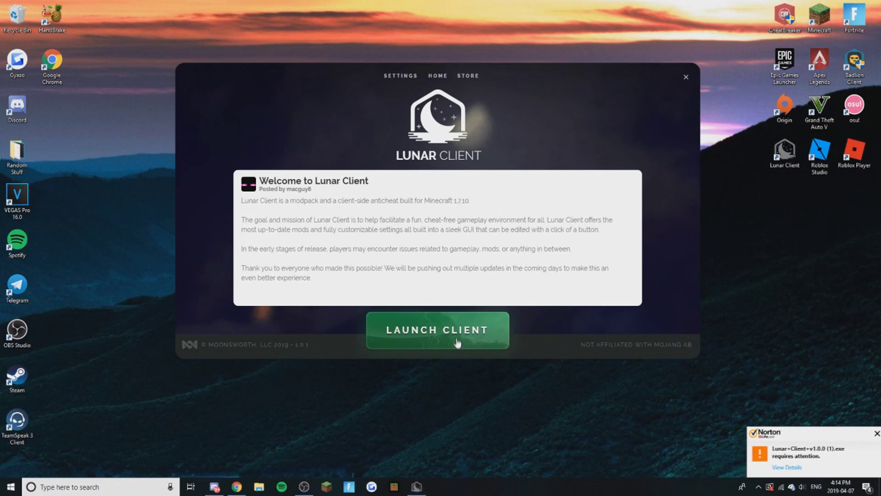
pyautogui.click(448, 335)
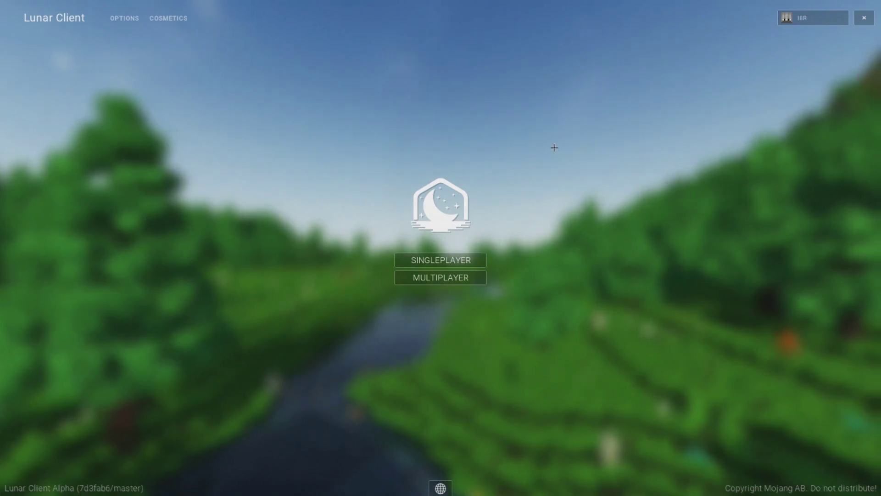
pyautogui.click(805, 14)
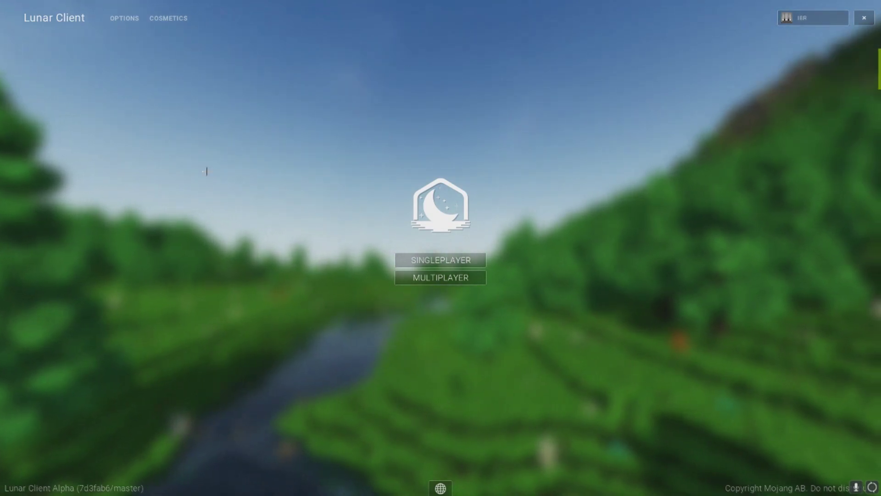
pyautogui.click(806, 18)
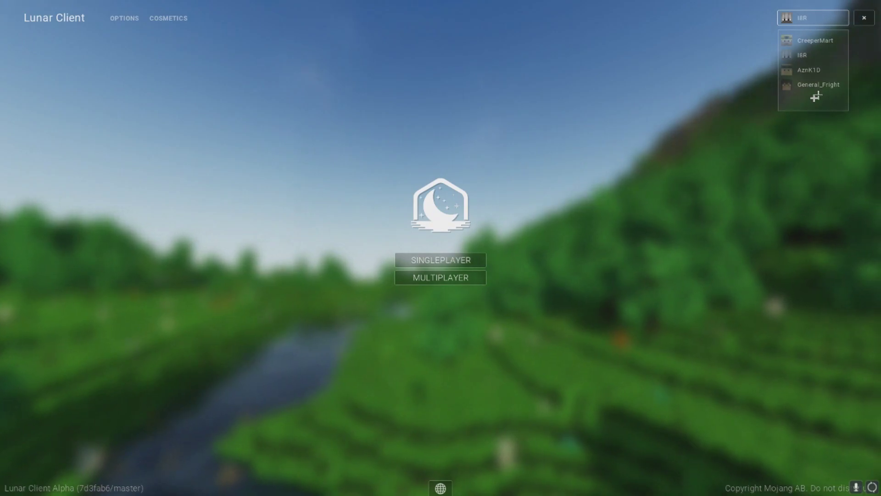
pyautogui.click(818, 56)
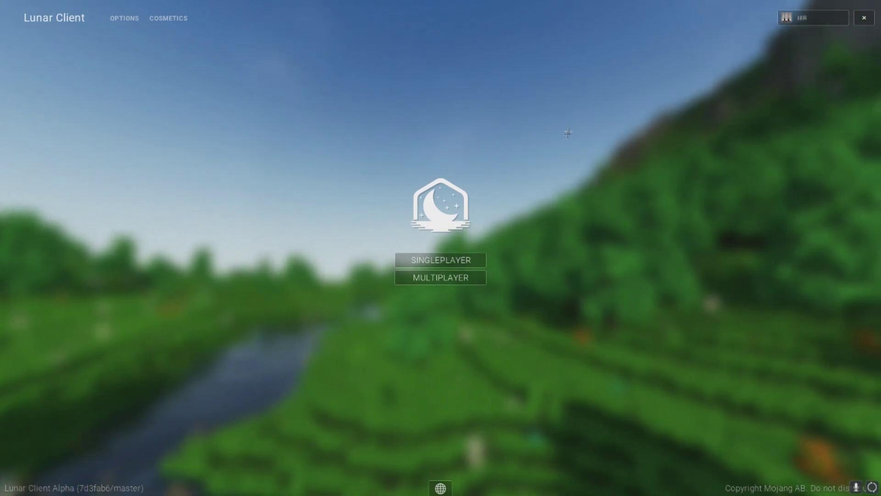
# - Join the Lunar Network server from the multiplayer list, toggling the HUD off and on
pyautogui.click(439, 279)
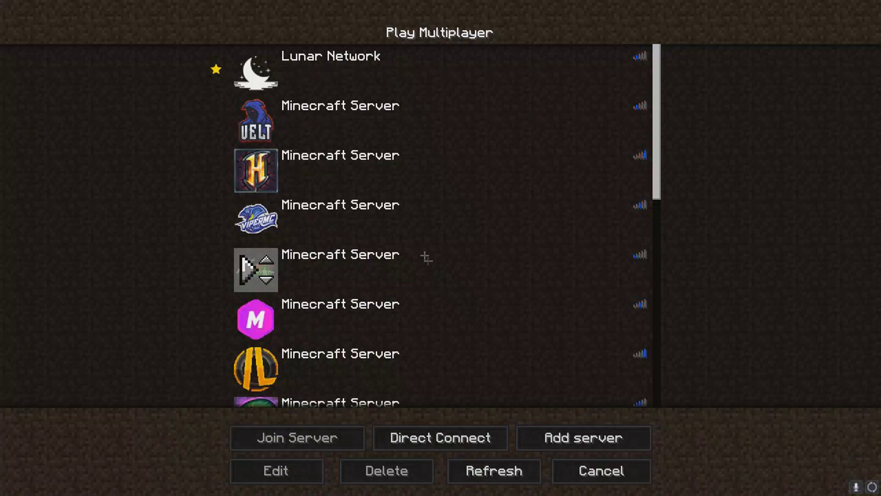
pyautogui.doubleClick(335, 64)
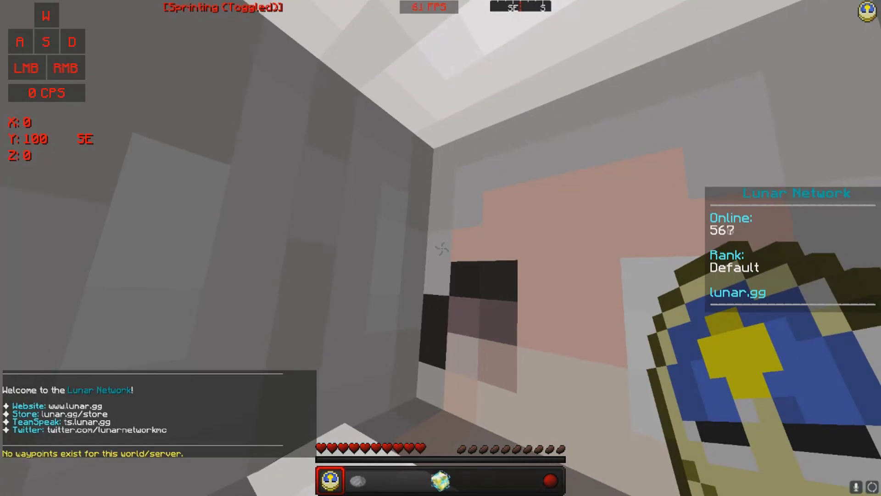
pyautogui.press('F1')
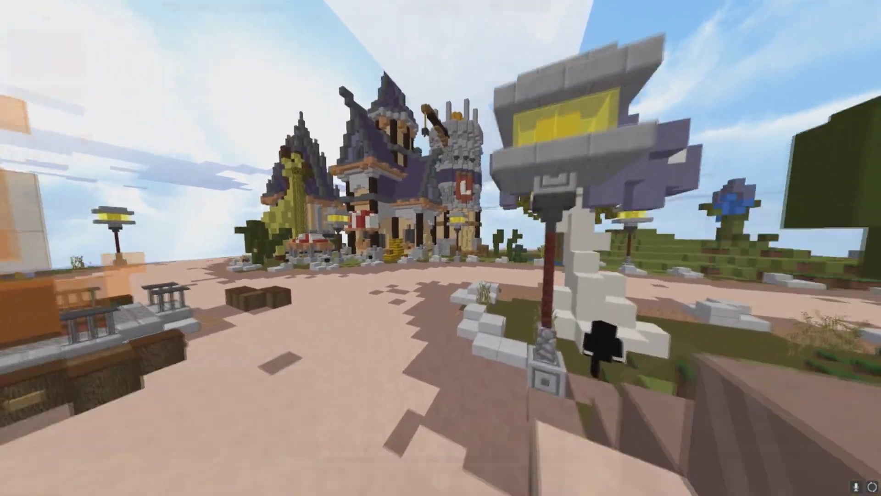
pyautogui.press('F1')
# - Walk through the lobby toward the village and open the mod menu with Right Shift
pyautogui.press('w')
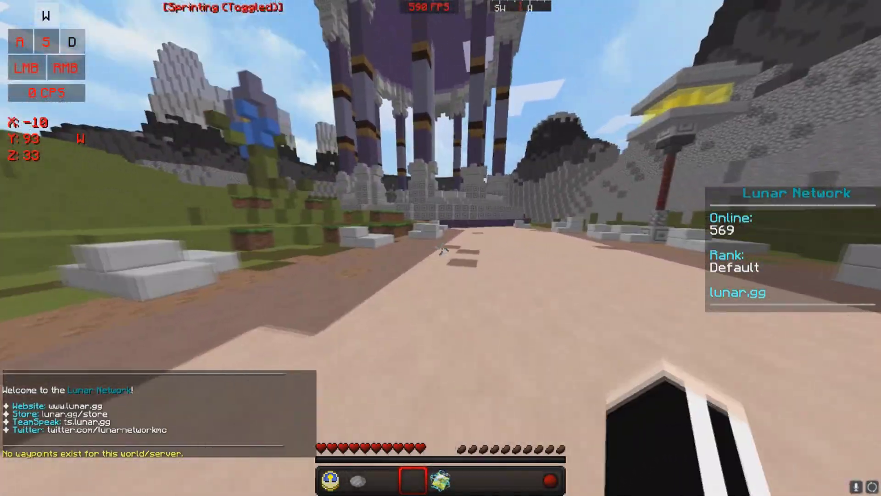
pyautogui.press('s')
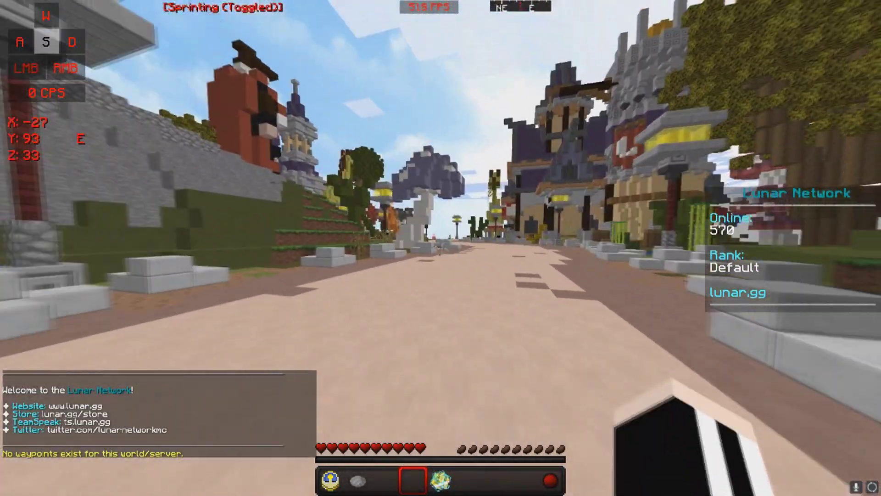
pyautogui.press('w')
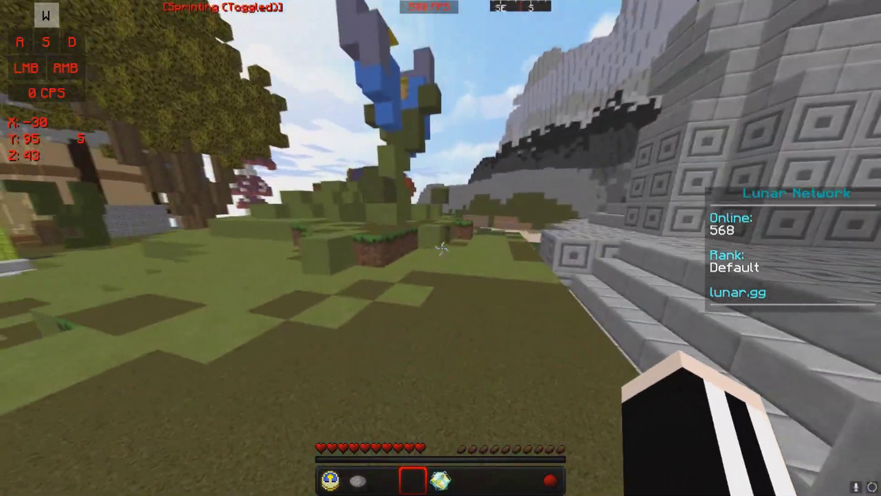
pyautogui.press('a')
pyautogui.press('s')
pyautogui.rightClick(441, 248)
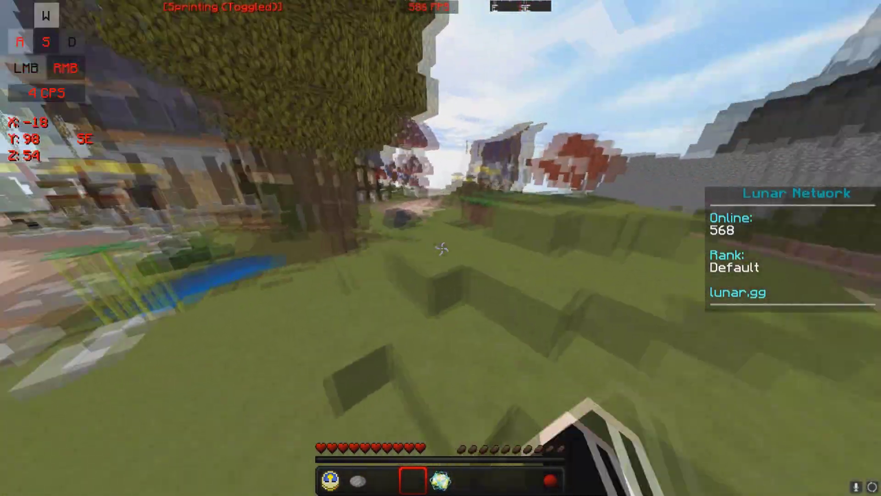
pyautogui.press('d')
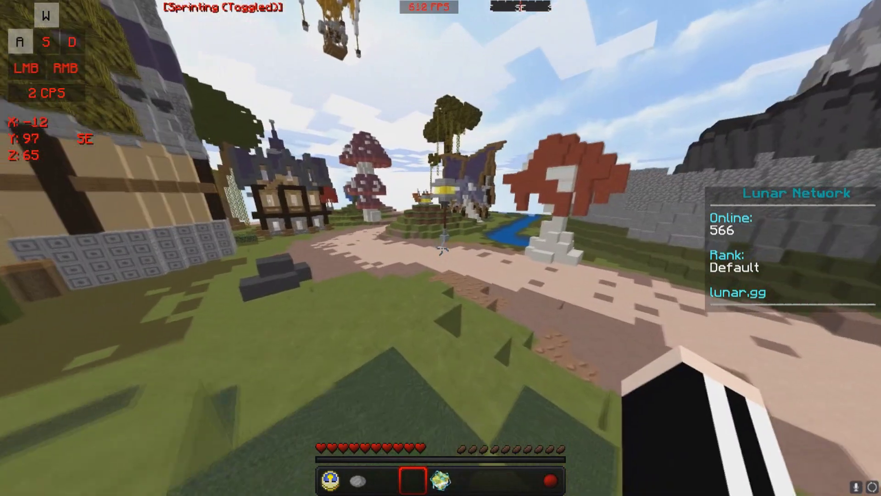
pyautogui.press('w')
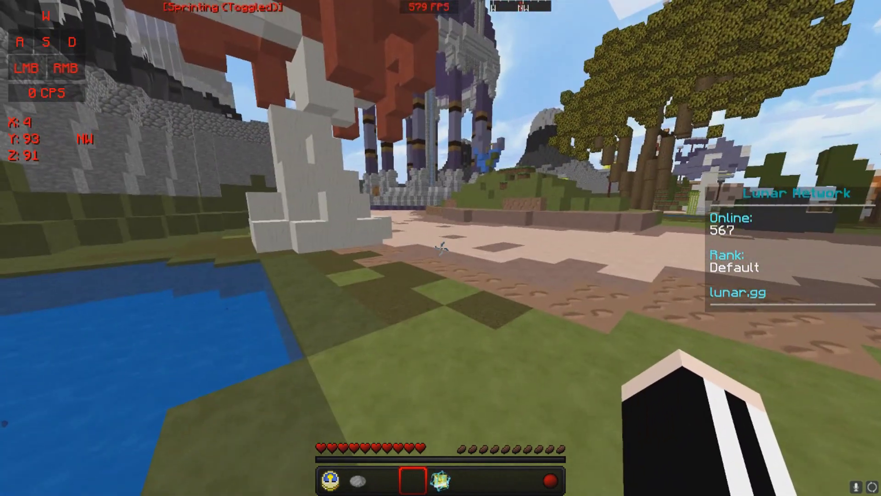
pyautogui.press('Shift_R')
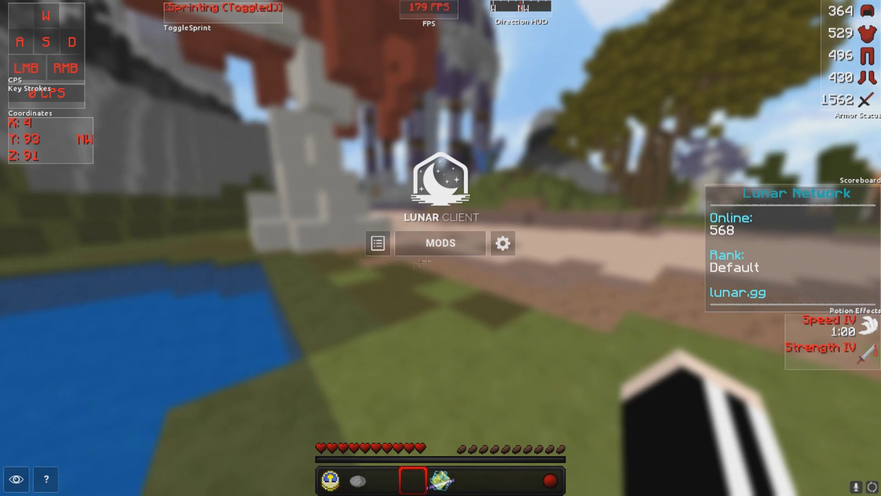
# - Show the saved mod profiles and bring up the mods list
pyautogui.click(373, 246)
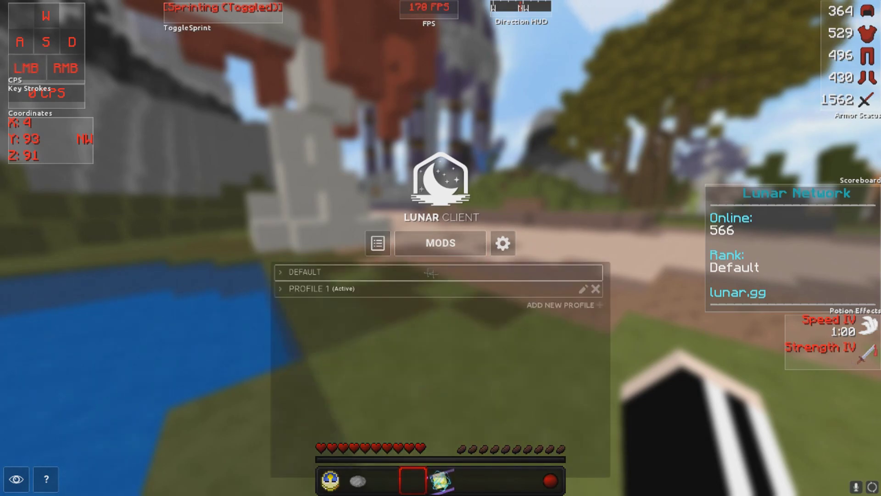
pyautogui.click(440, 243)
pyautogui.scroll(-3, 404, 321)
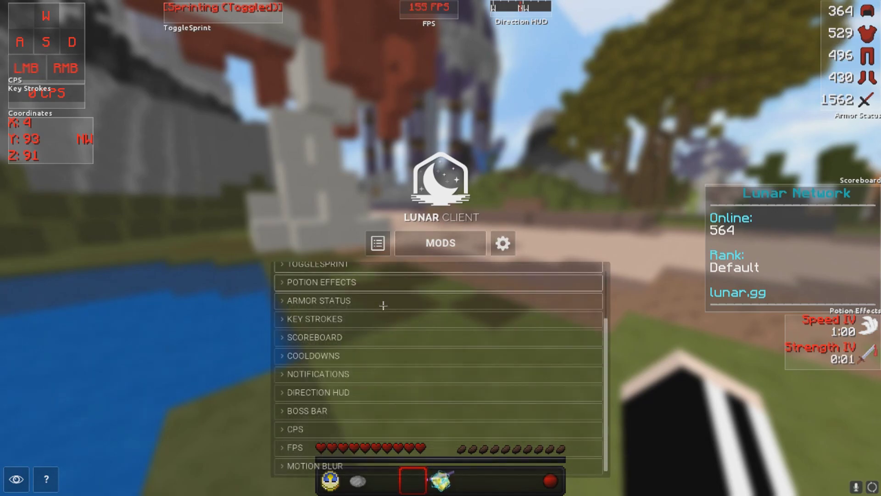
pyautogui.scroll(3, 389, 377)
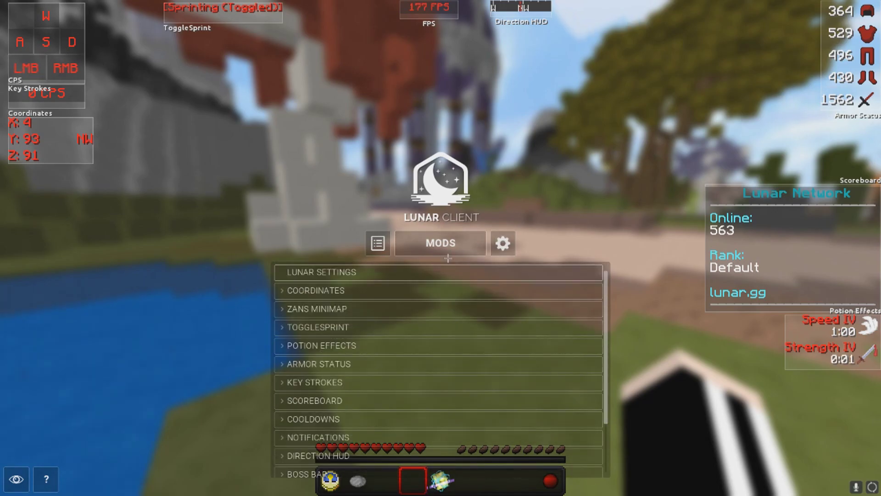
# - Switch to the mod-card grid and scroll down to Boss Bar, CPS, FPS and Motion Blur
pyautogui.click(440, 242)
pyautogui.scroll(-5, 294, 348)
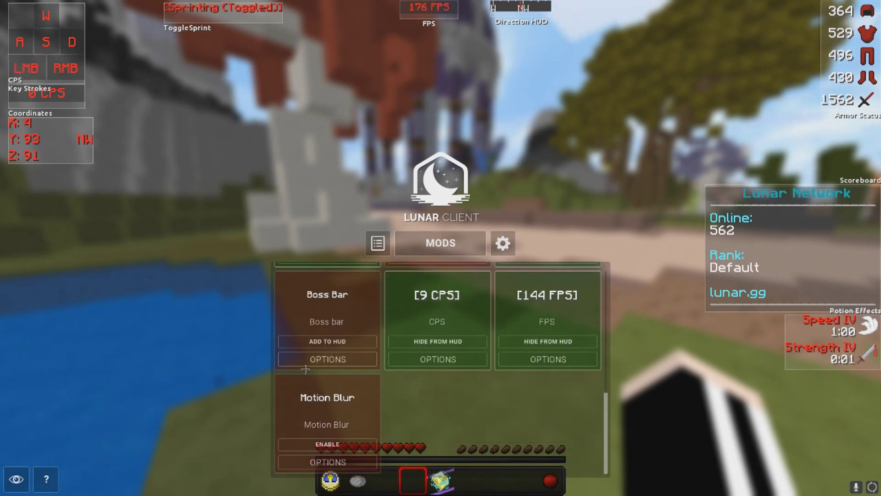
pyautogui.scroll(4, 334, 348)
pyautogui.scroll(-4, 334, 348)
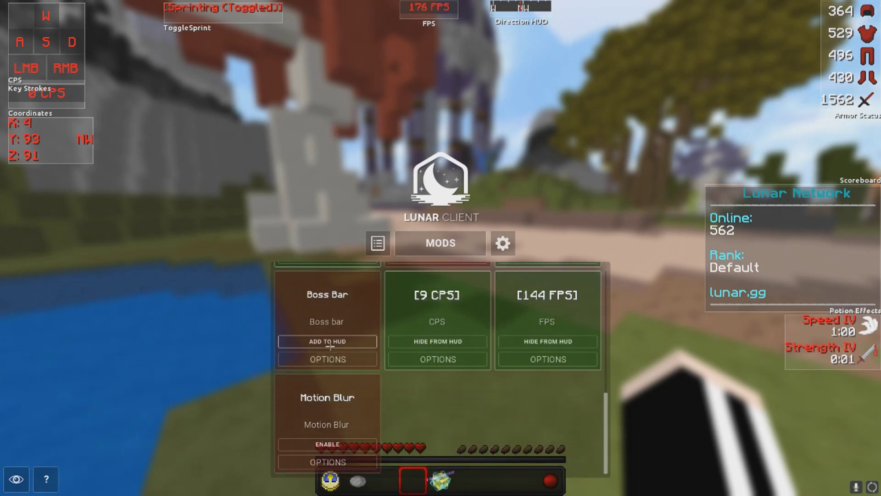
pyautogui.scroll(2, 332, 341)
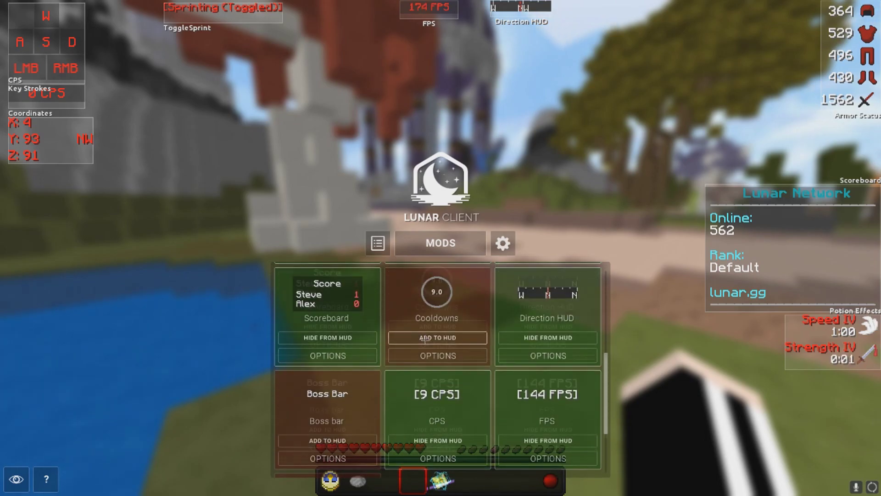
pyautogui.scroll(-2, 438, 348)
pyautogui.scroll(2, 369, 315)
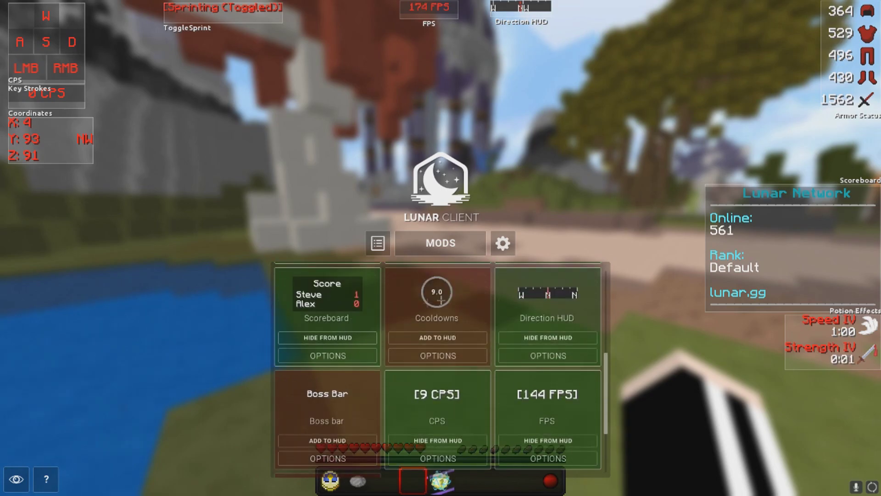
pyautogui.scroll(4, 455, 327)
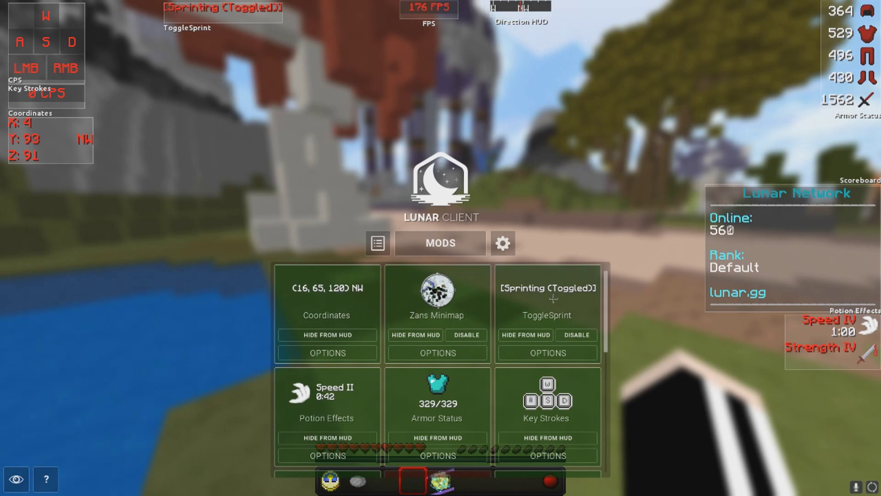
pyautogui.scroll(-1, 513, 301)
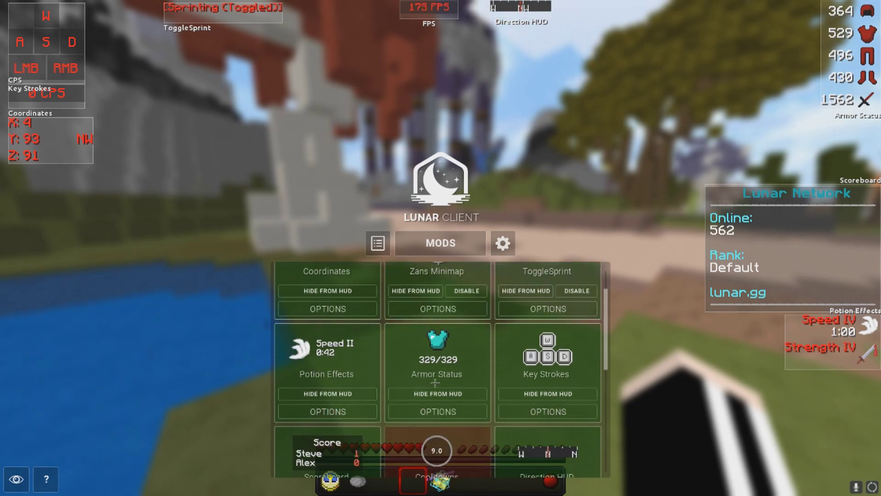
pyautogui.scroll(-2, 553, 370)
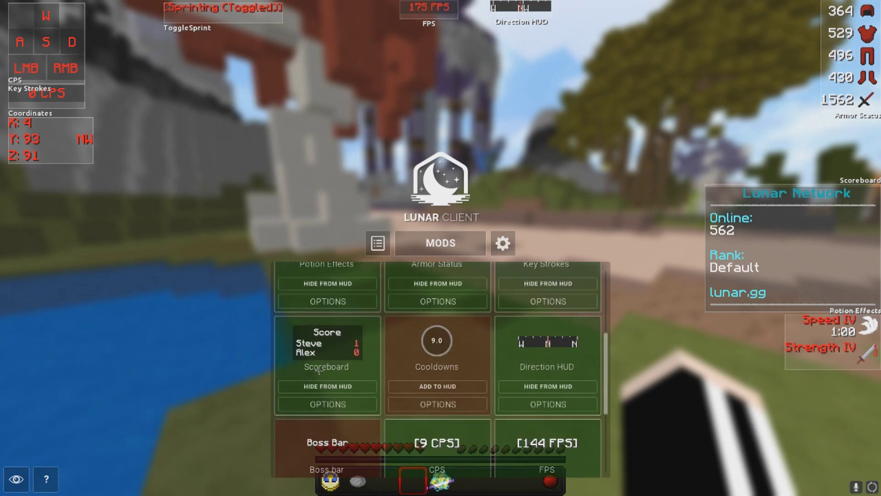
pyautogui.scroll(-2, 511, 337)
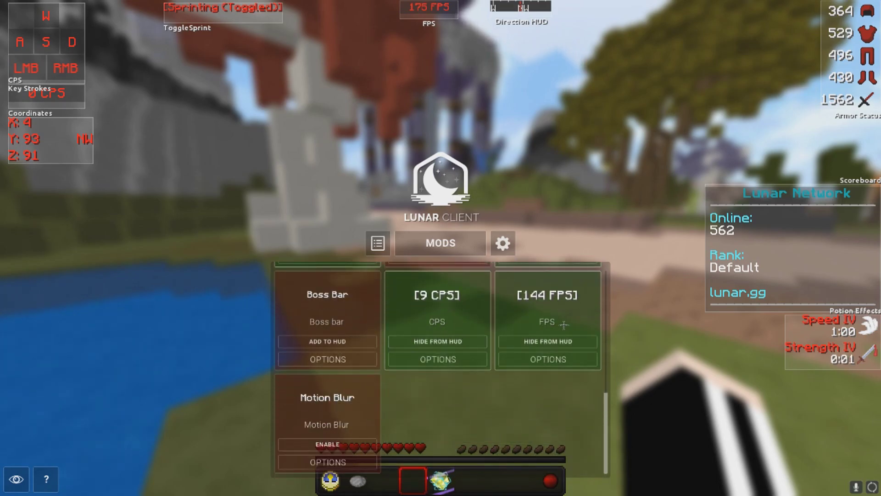